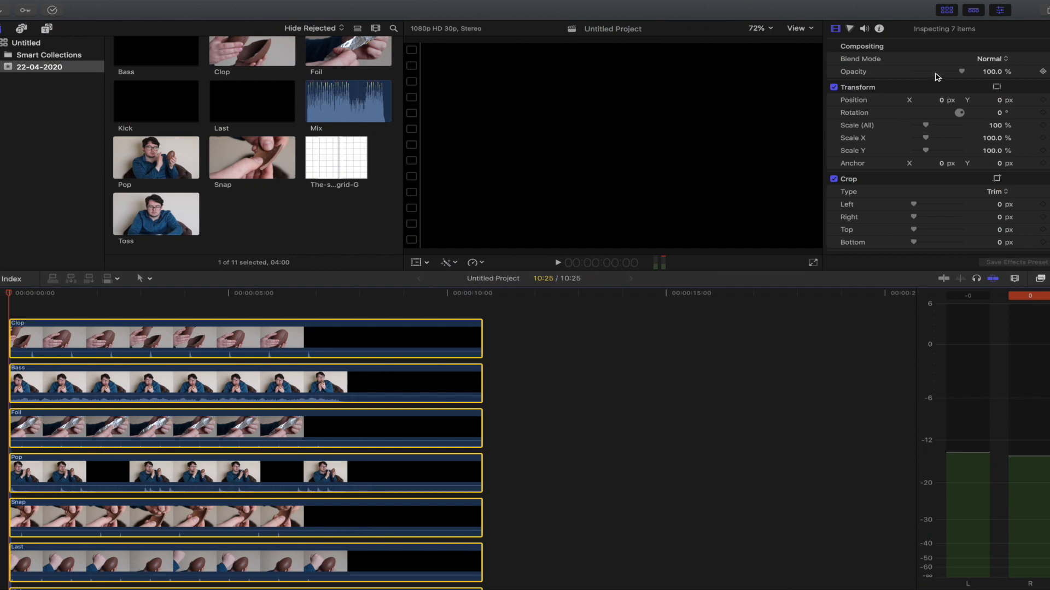
- Set the seven selected clips' opacity to 0%, and stretch the square grid image to 423% Scale X and 237.91% Scale Y
left_click_drag(937, 76, 912, 71)
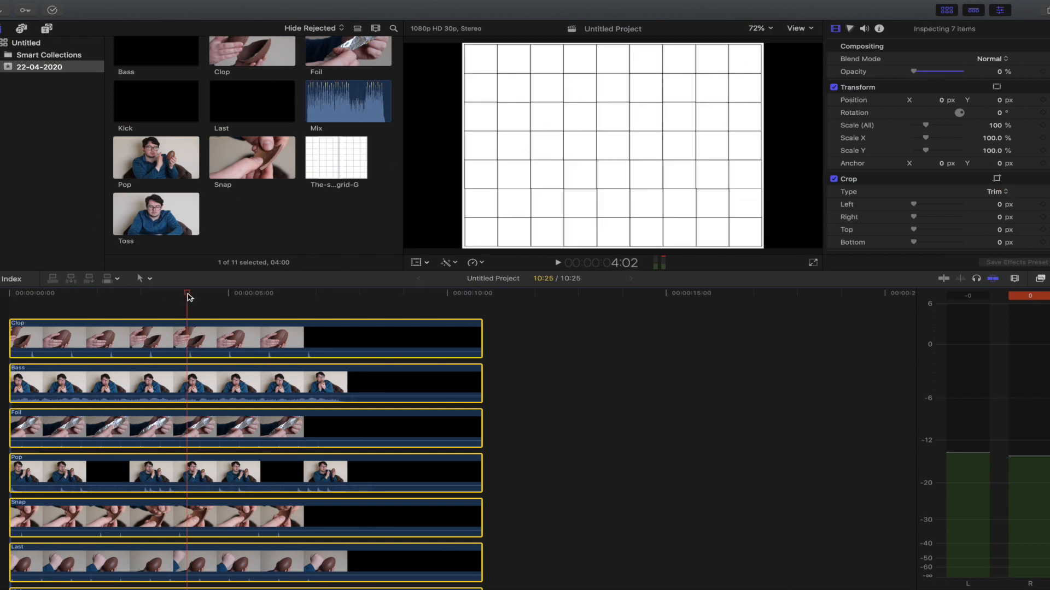
scroll(188, 383, "down", 5)
left_click(246, 489)
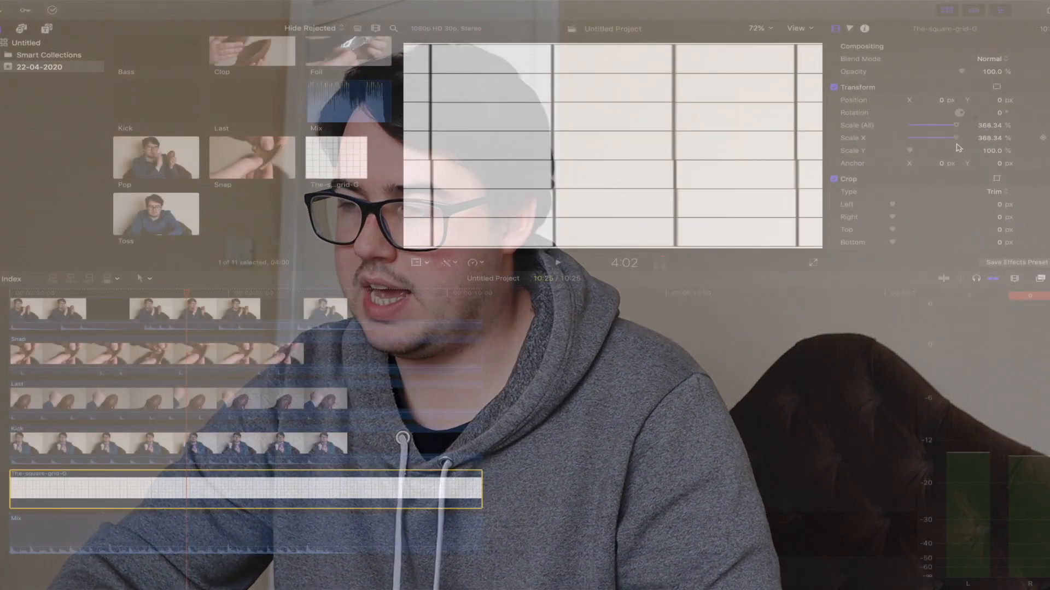
left_click_drag(958, 148, 968, 148)
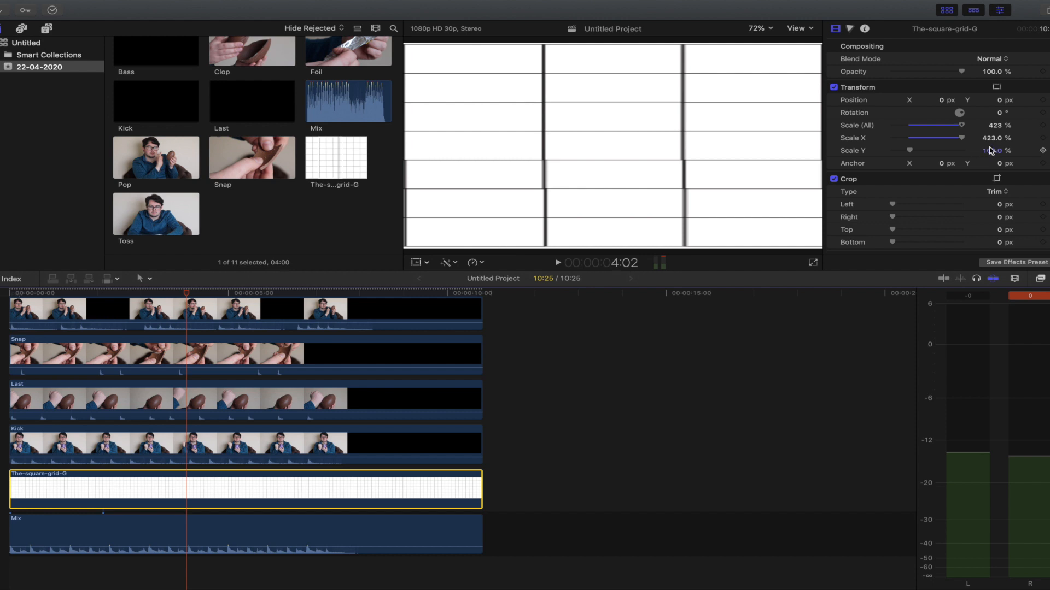
left_click_drag(912, 153, 935, 154)
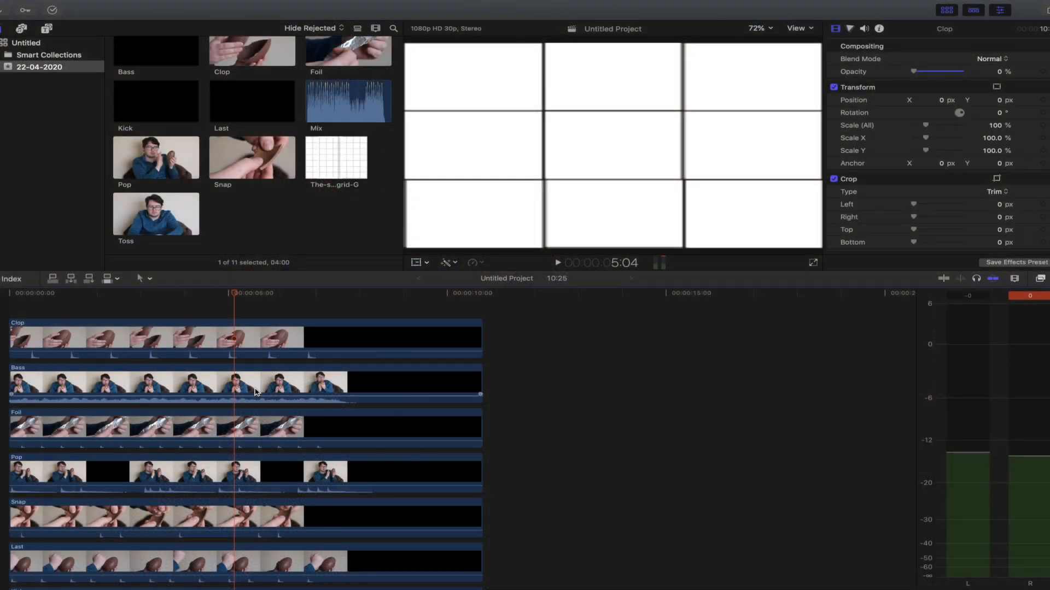
- Move the Pop clip directly beneath Clop, and set Clop to 71.46% opacity with its transform handles shown in an enlarged viewer
left_click(263, 333)
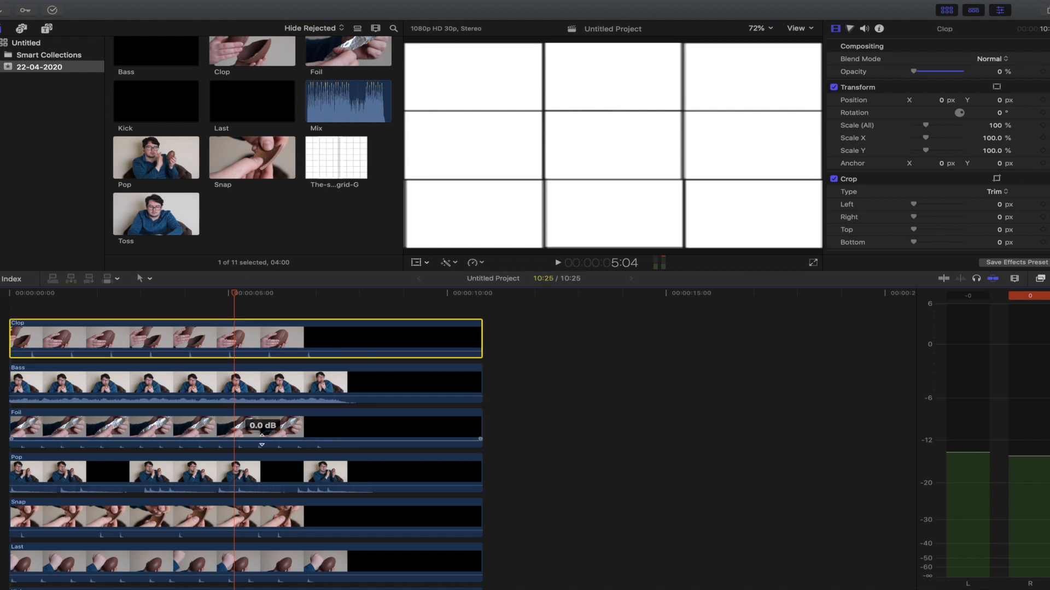
left_click_drag(256, 473, 270, 377)
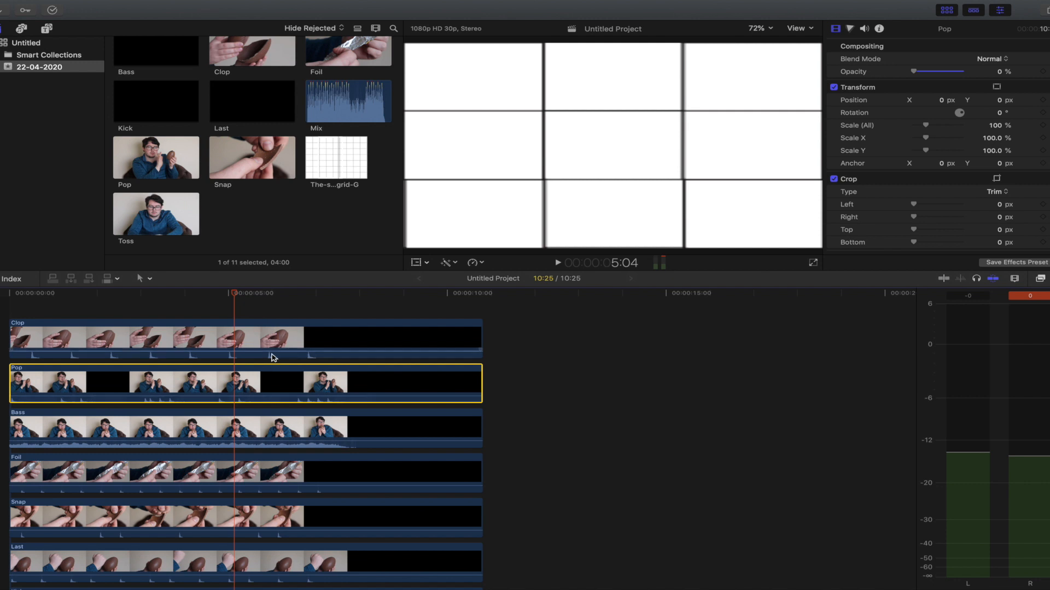
left_click(267, 341)
left_click_drag(927, 73, 947, 72)
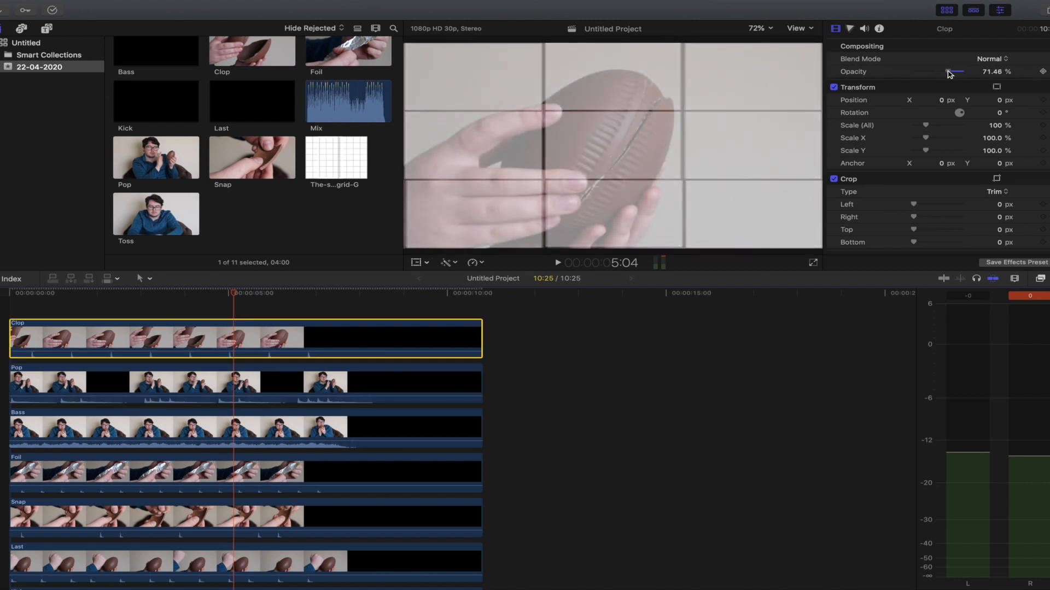
left_click(945, 8)
left_click(1, 263)
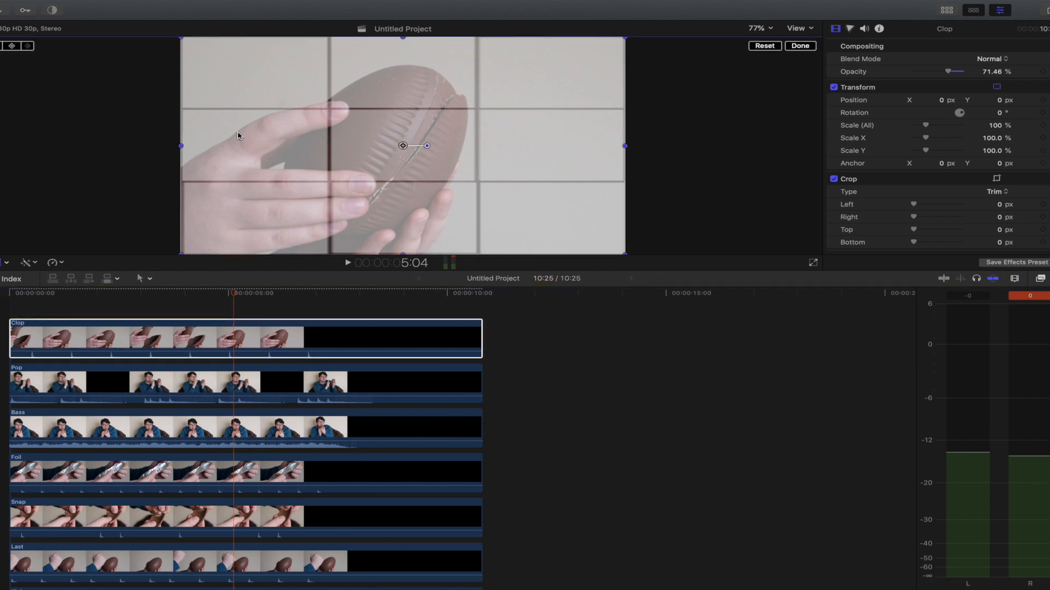
- Fit Clop into the centre grid cell at 44.66% scale, position 73.4, -12.3, cropped 91 px left and 406 px right, with 100% opacity
left_click_drag(275, 128, 299, 137)
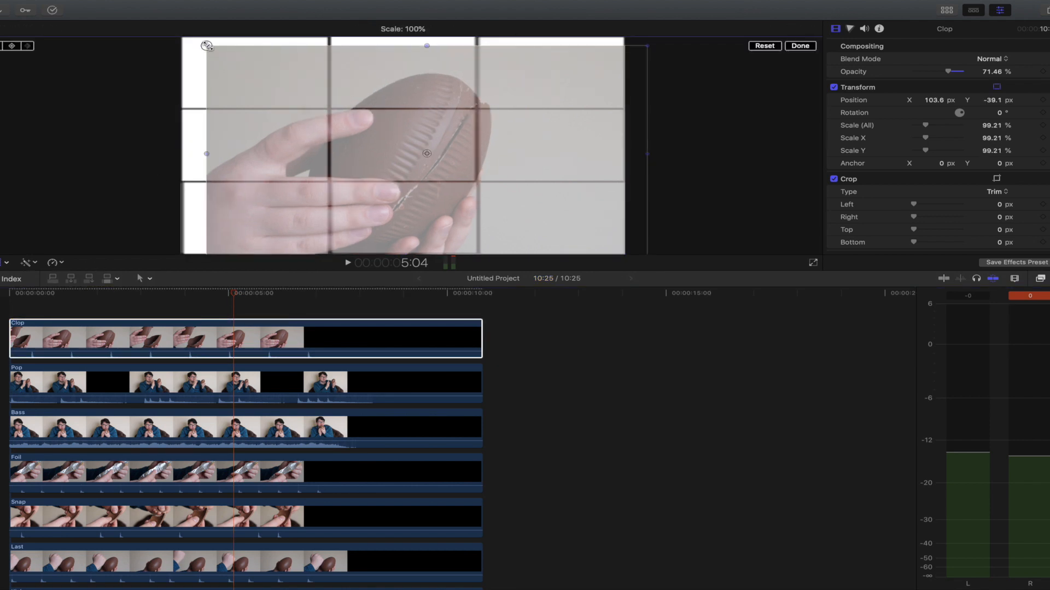
left_click_drag(206, 46, 319, 130)
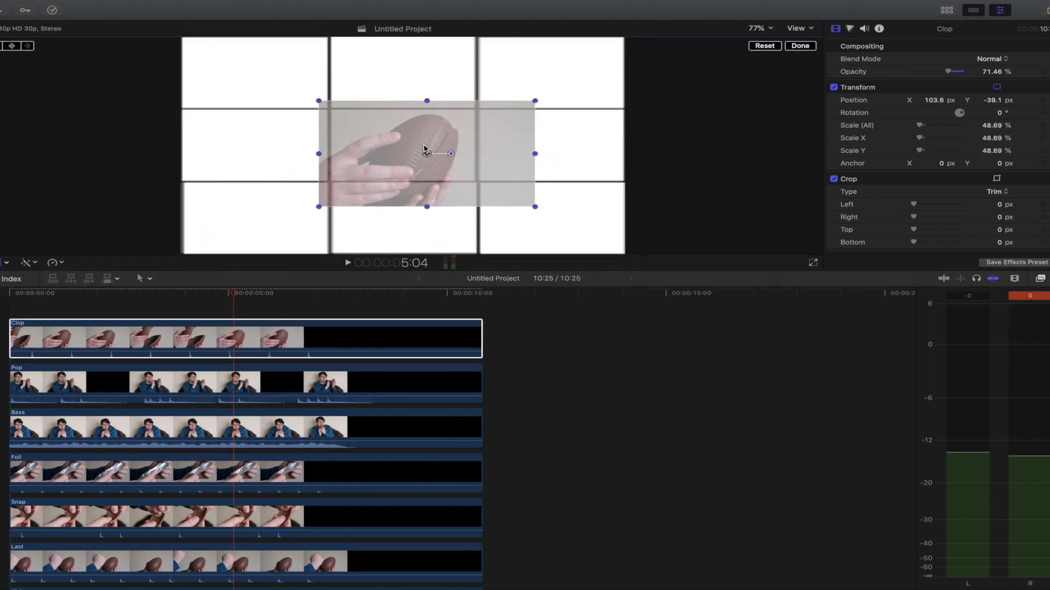
left_click_drag(424, 149, 417, 144)
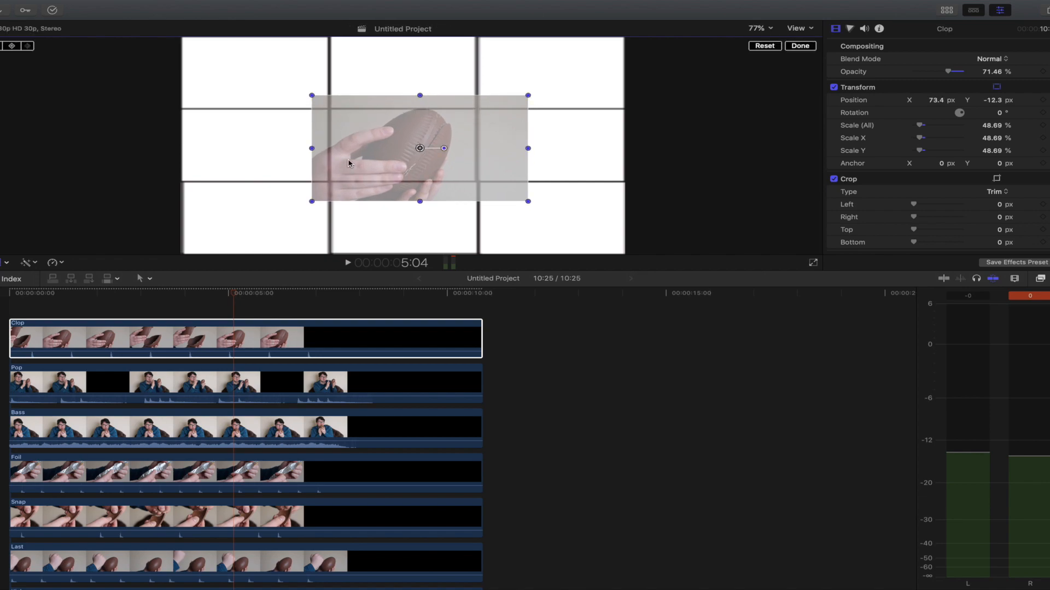
left_click_drag(527, 201, 516, 200)
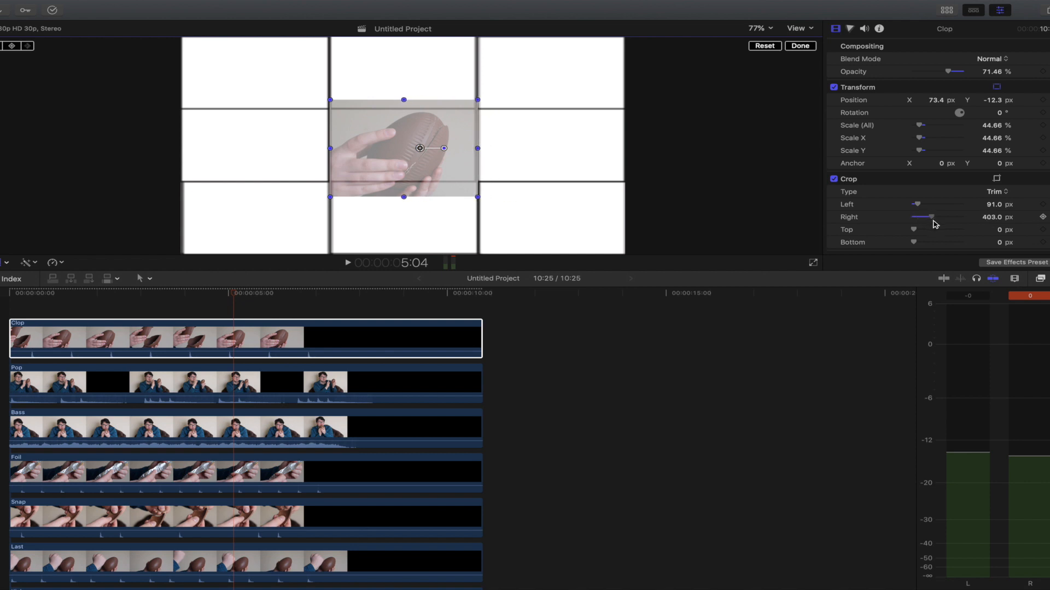
left_click_drag(949, 72, 997, 81)
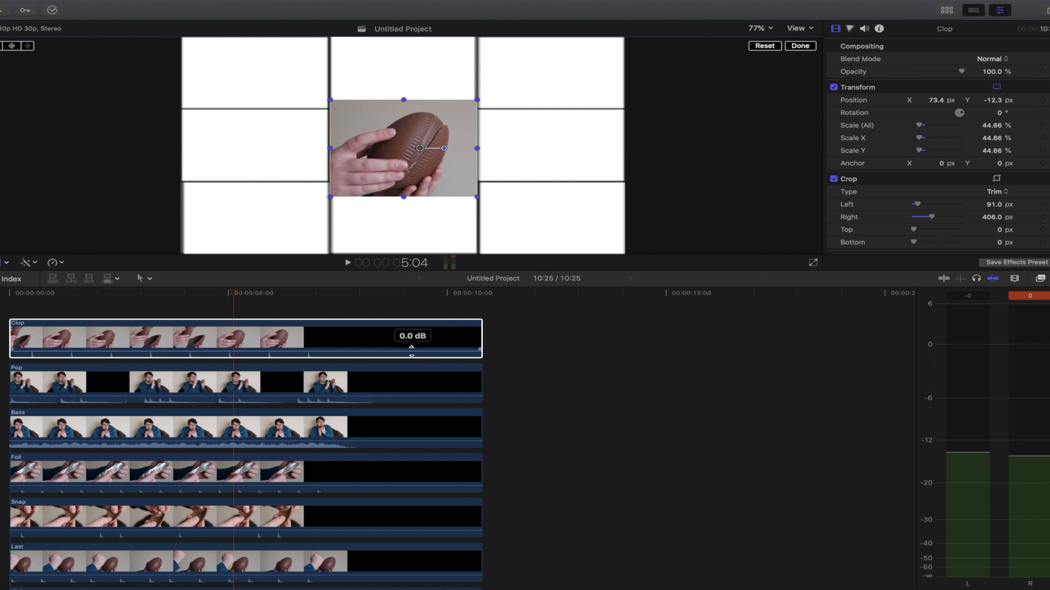
- Place Pop in the middle row's left grid cell at 48.06% scale, position X -604.3, Y -42.3, with 100% opacity
left_click(318, 381)
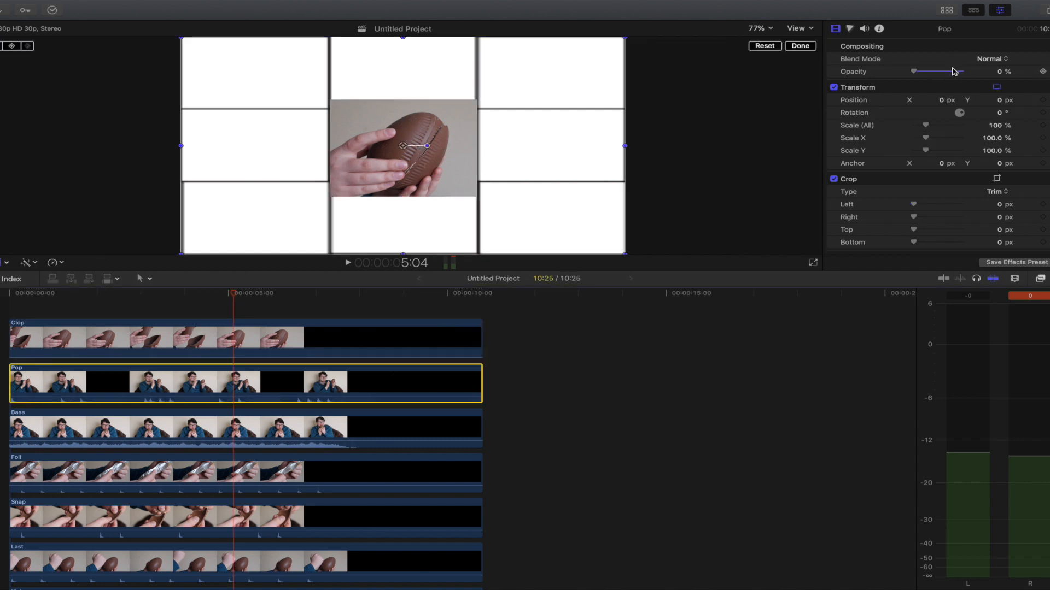
left_click_drag(954, 71, 957, 73)
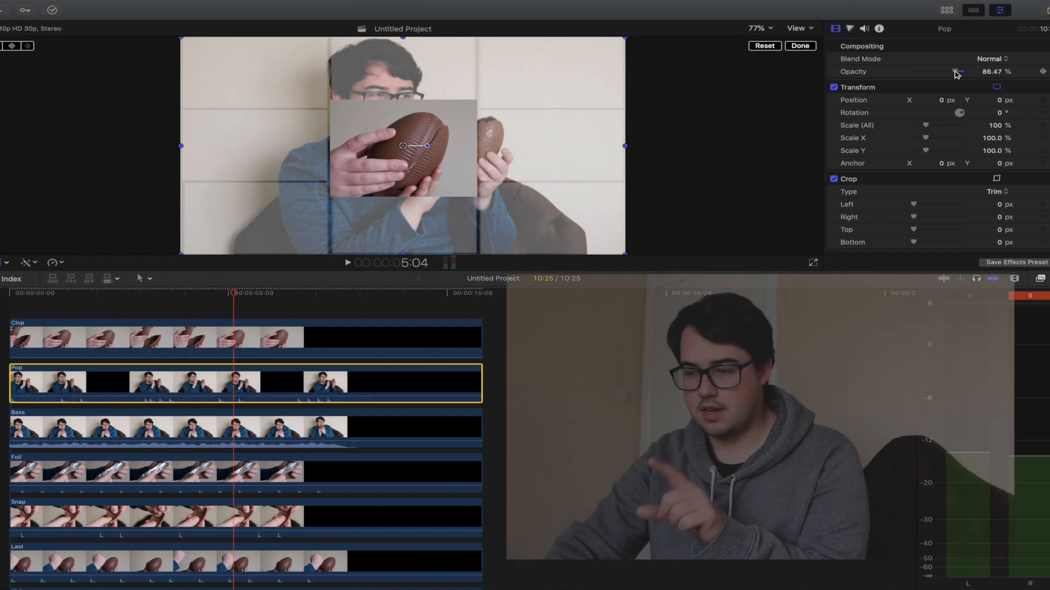
left_click(301, 334)
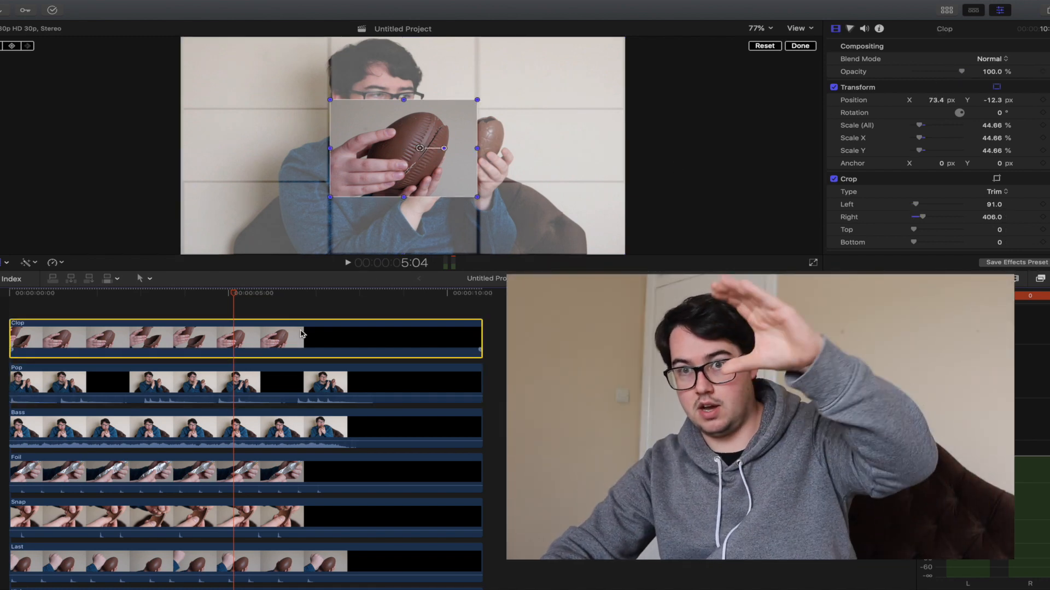
left_click(264, 397)
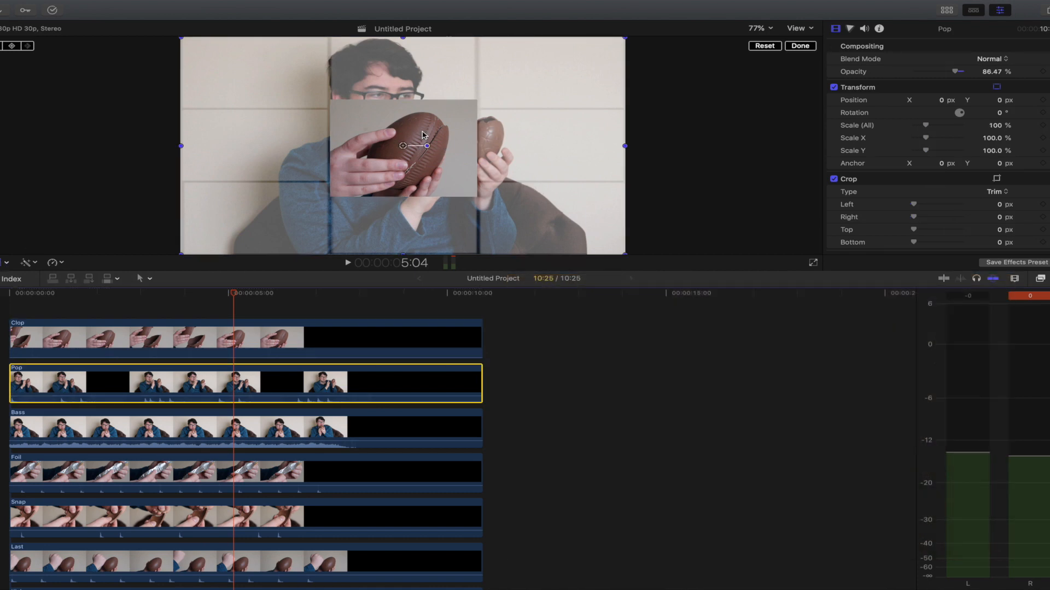
left_click_drag(422, 135, 328, 146)
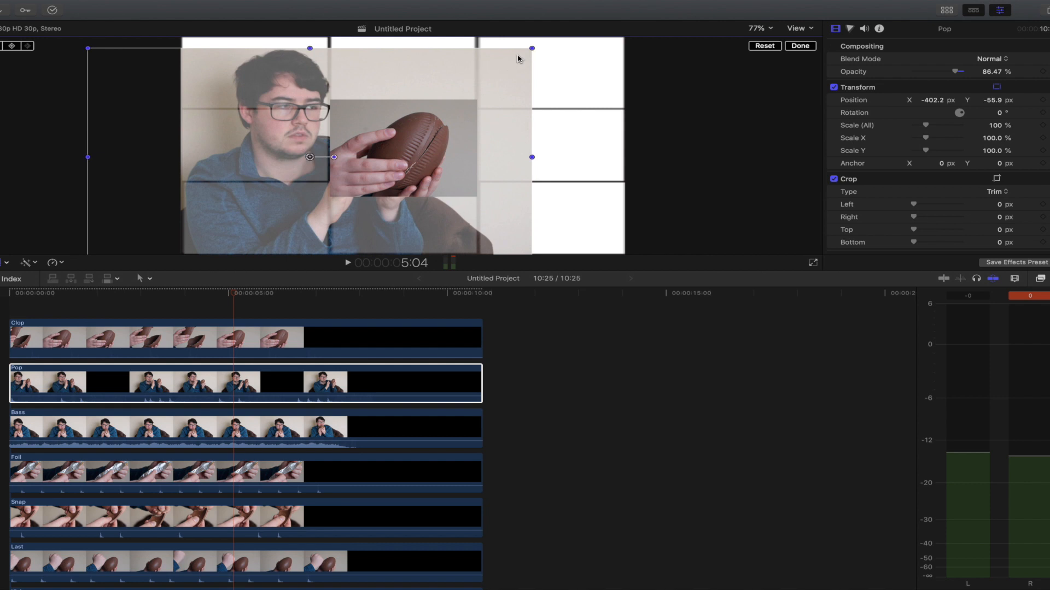
left_click_drag(529, 51, 413, 98)
left_click_drag(405, 134, 370, 144)
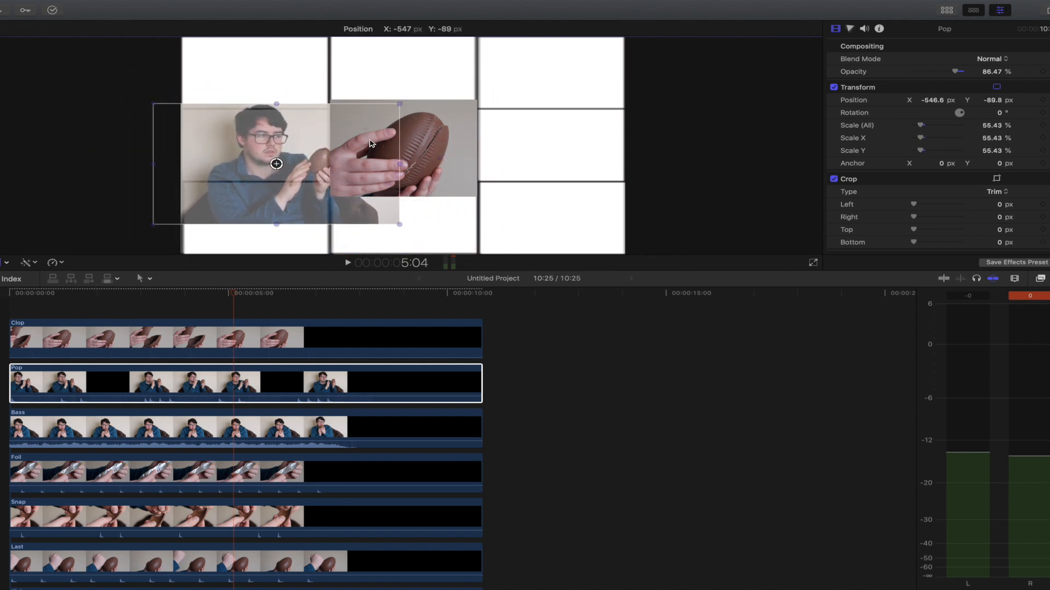
left_click_drag(402, 227, 364, 203)
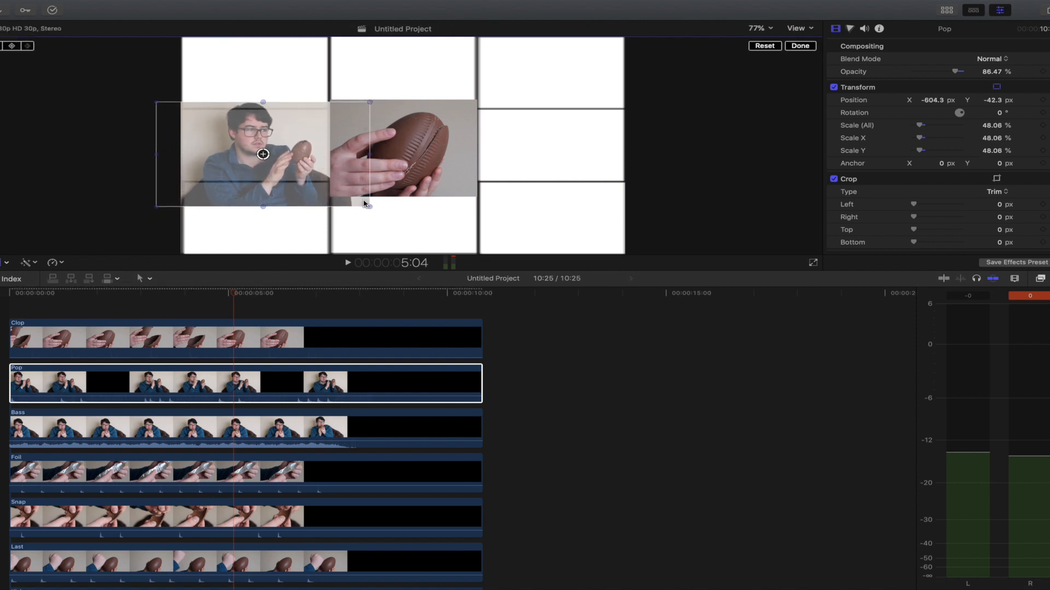
left_click_drag(958, 71, 962, 71)
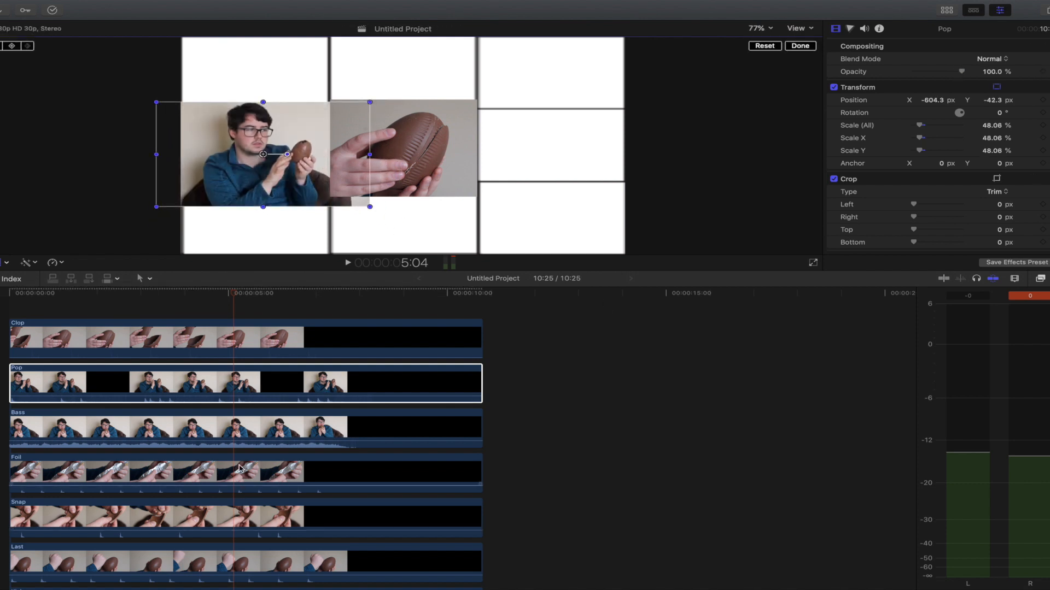
- Place Bass in the middle row's right grid cell at 53.49% scale, position X 790.5, Y -77.8, with 100% opacity
left_click(245, 436)
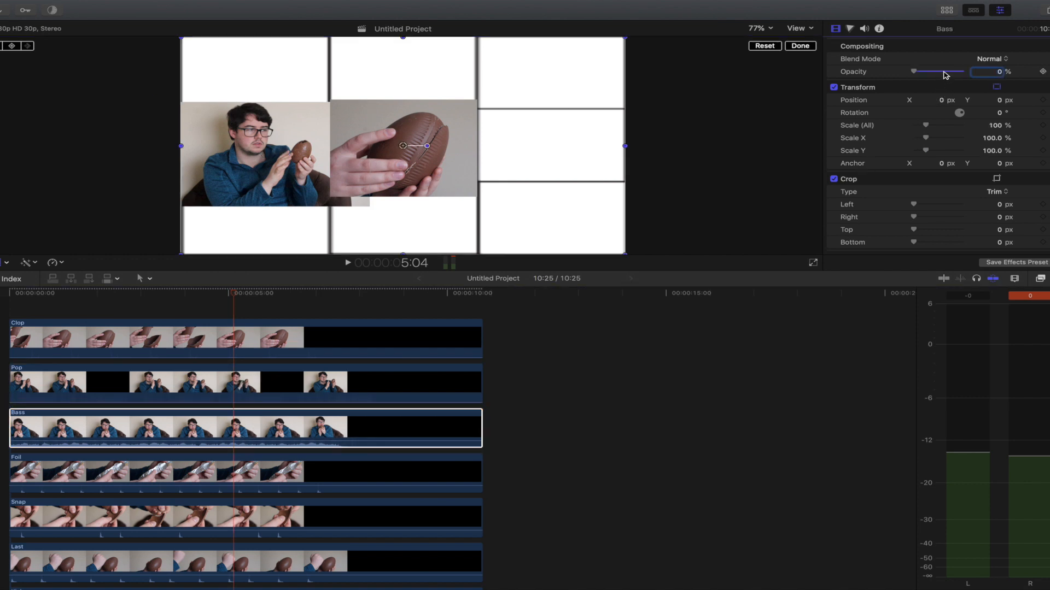
left_click_drag(945, 75, 958, 72)
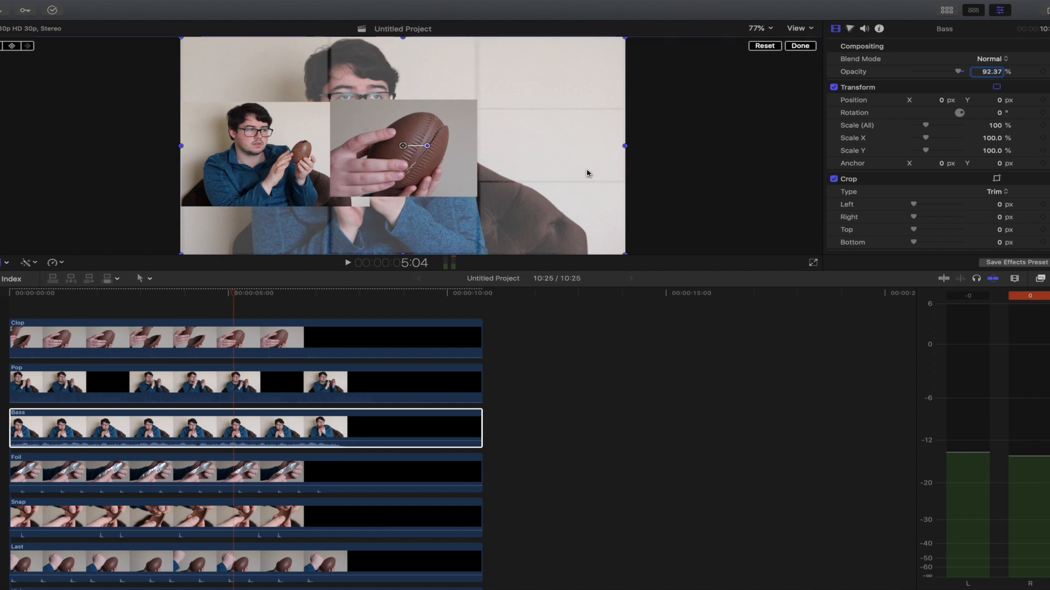
left_click_drag(586, 174, 773, 189)
left_click_drag(365, 53, 468, 115)
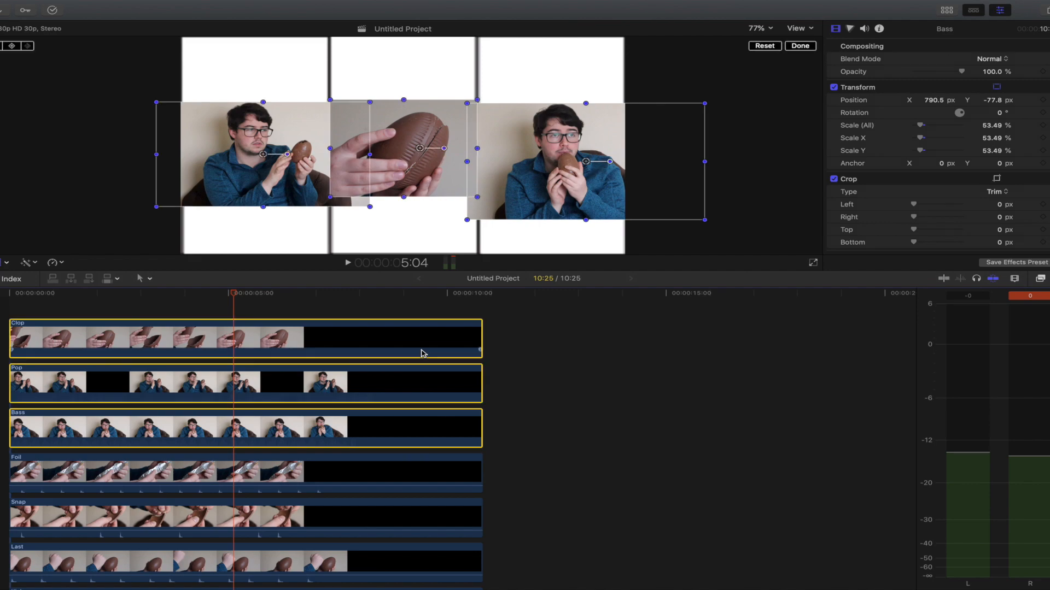
- Combine Clop, Pop and Bass into a compound clip, cropping its top by 358 px and its bottom by 359 px to match the grid row
key("super+g")
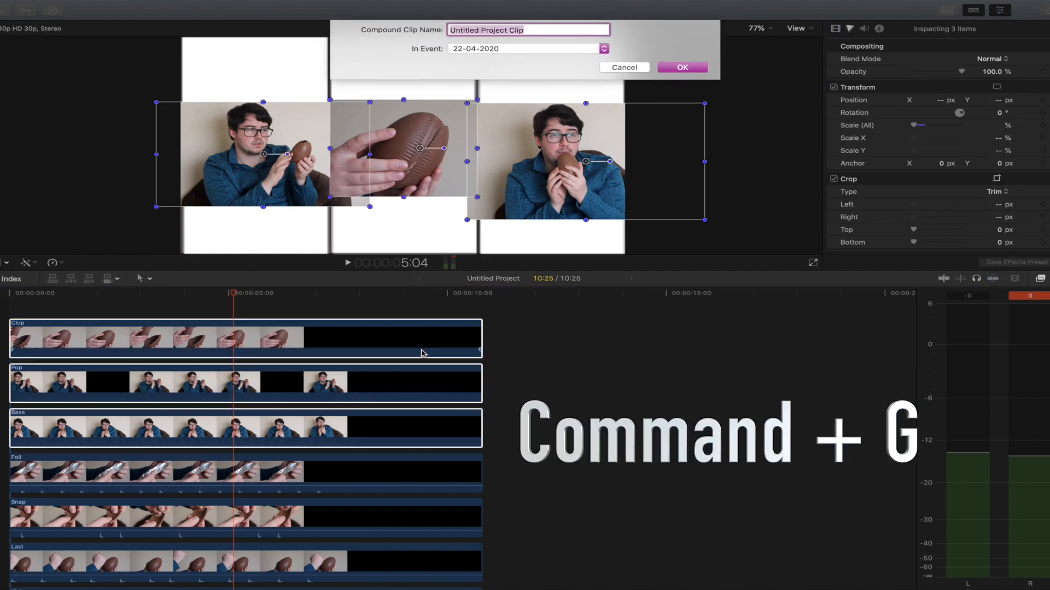
key("Return")
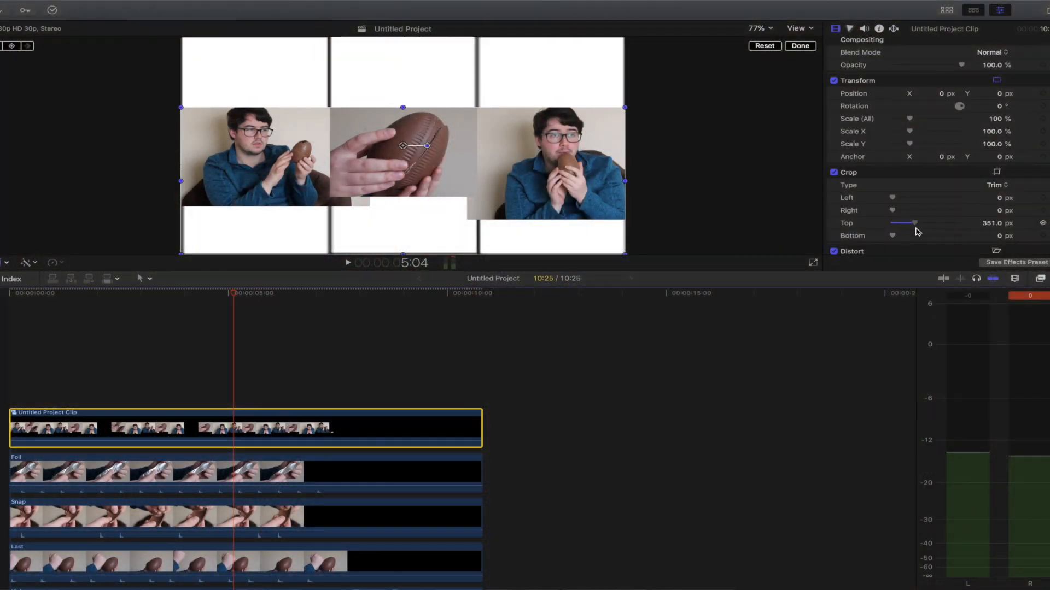
left_click_drag(917, 231, 916, 228)
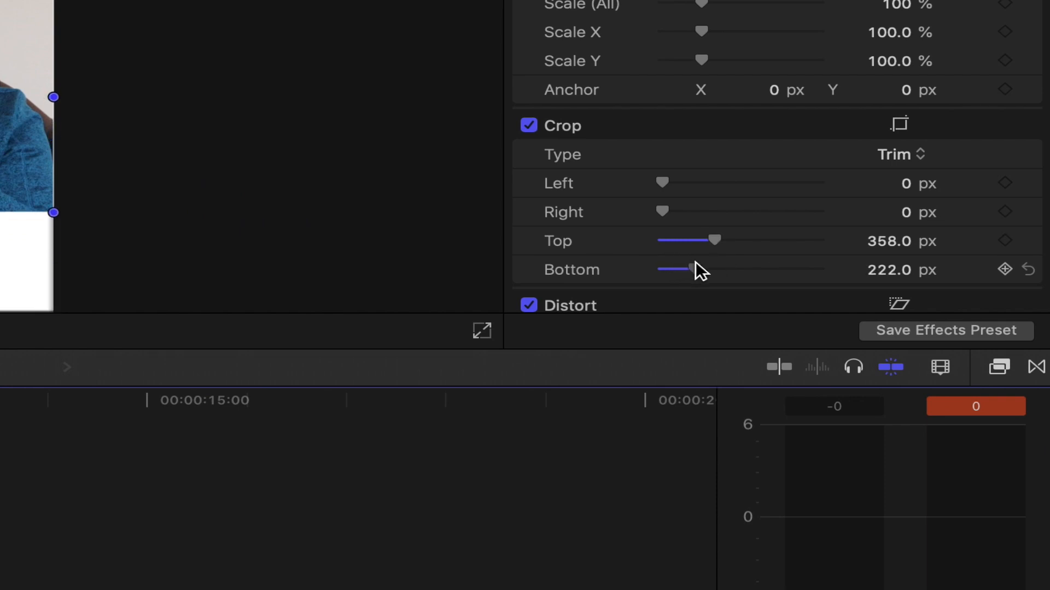
left_click_drag(709, 264, 714, 267)
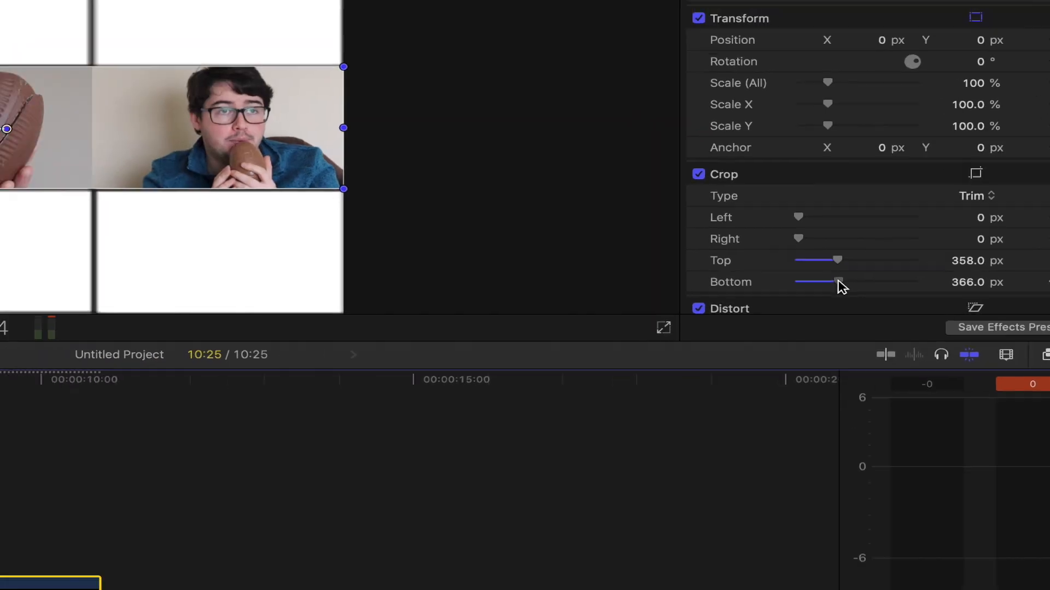
left_click_drag(840, 286, 838, 285)
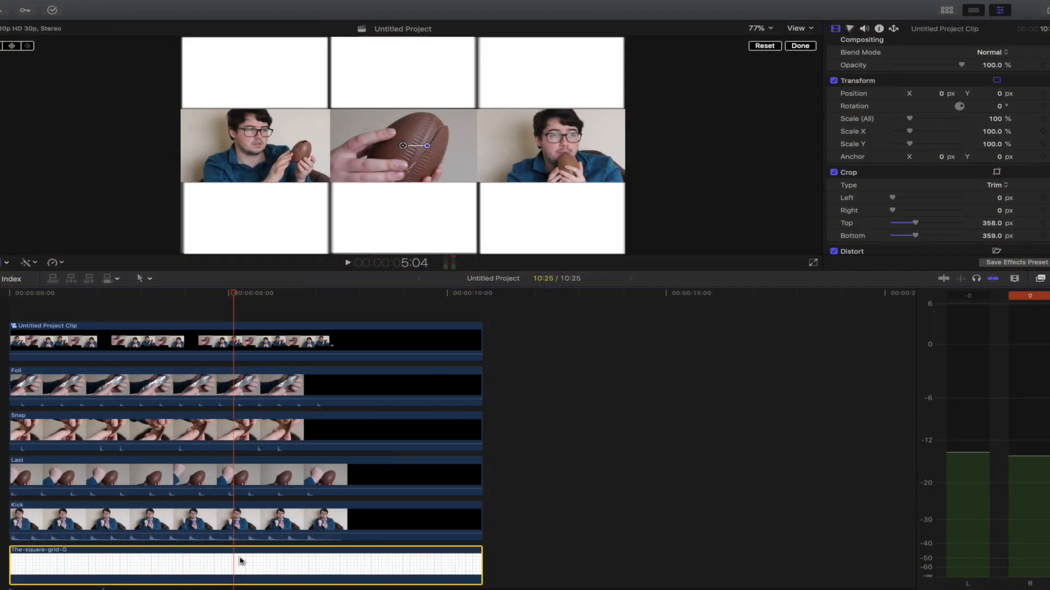
- Adjust the square grid image to four columns with Scale X 316.82%, Scale Y 240% and position X -240.4 px
left_click(242, 558)
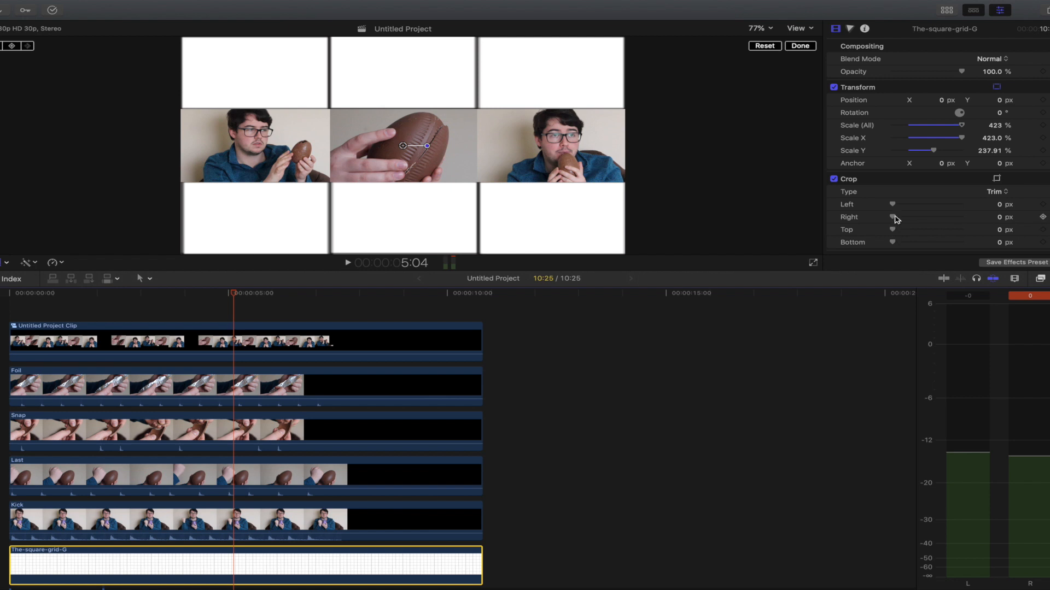
left_click_drag(961, 138, 962, 139)
left_click_drag(990, 140, 990, 140)
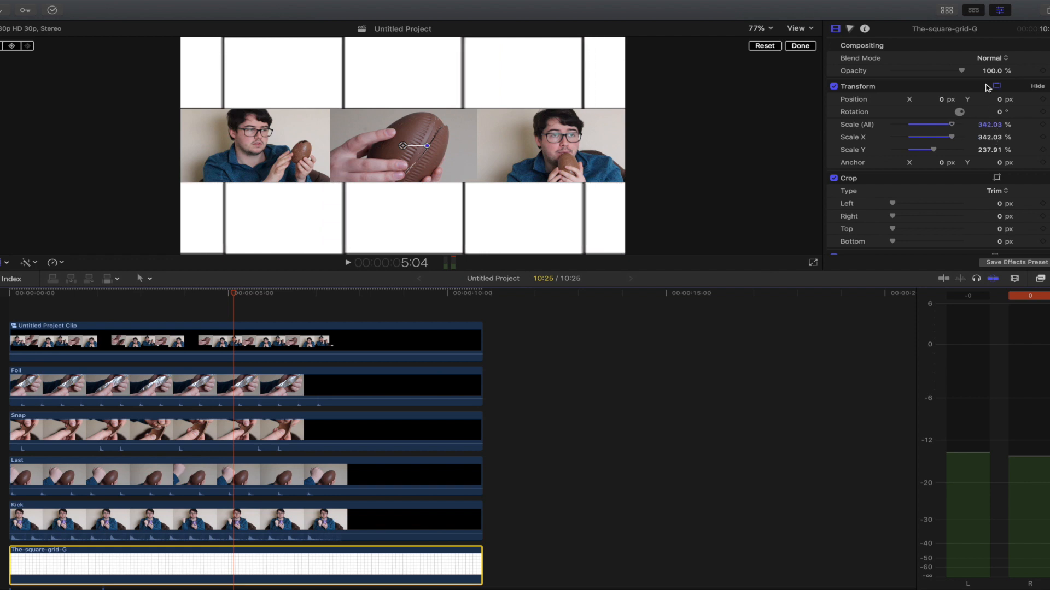
left_click_drag(940, 99, 942, 101)
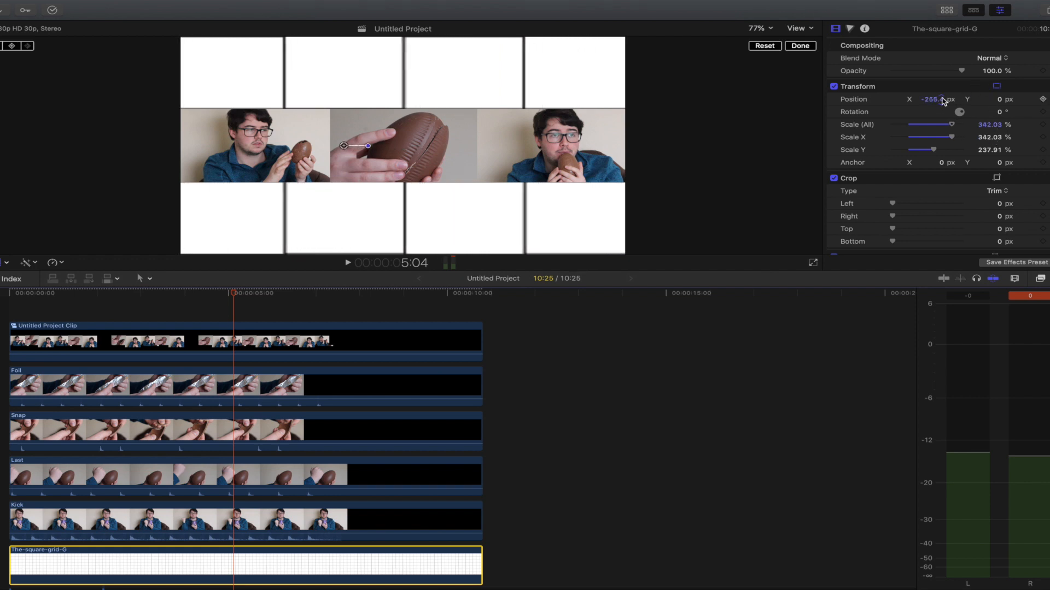
left_click_drag(986, 128, 947, 137)
left_click_drag(937, 99, 937, 98)
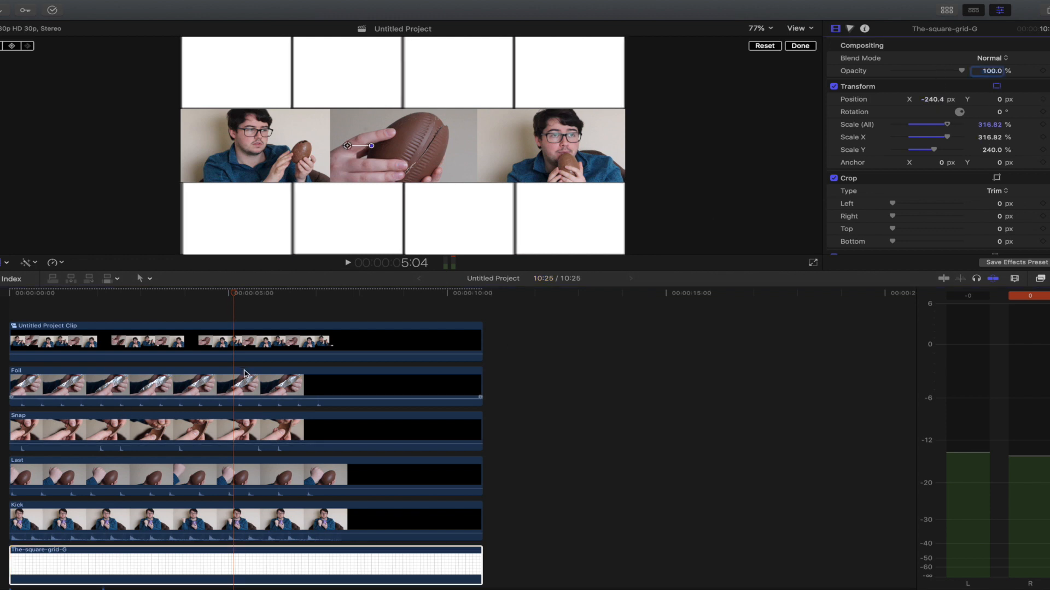
- Place Foil in the top row's left half at 52.96% scale, position X -481.8, Y 311.2, with a 51 px right crop and full opacity
left_click(248, 389)
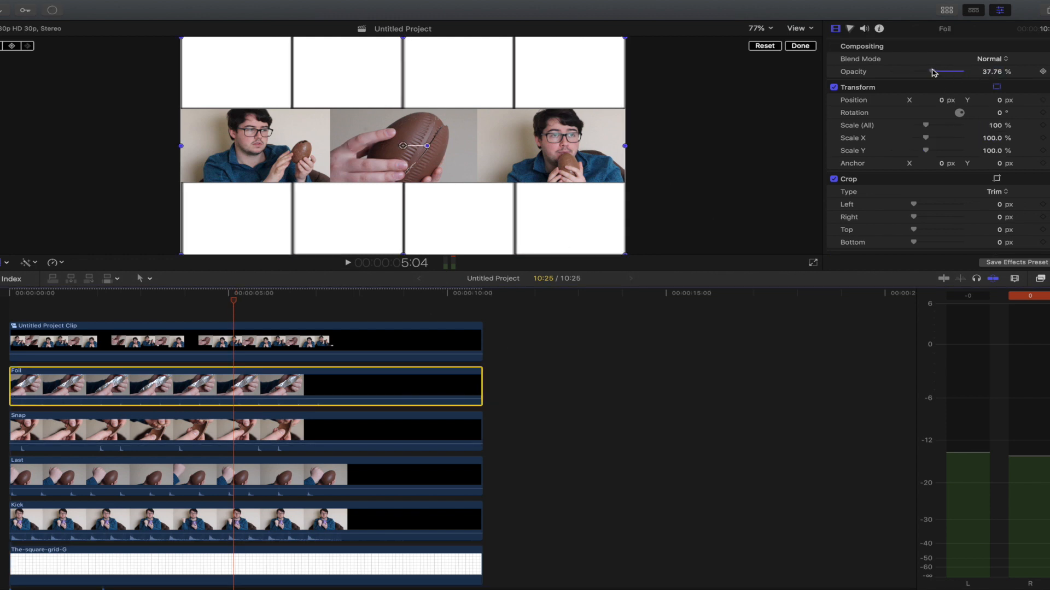
left_click_drag(933, 72, 953, 73)
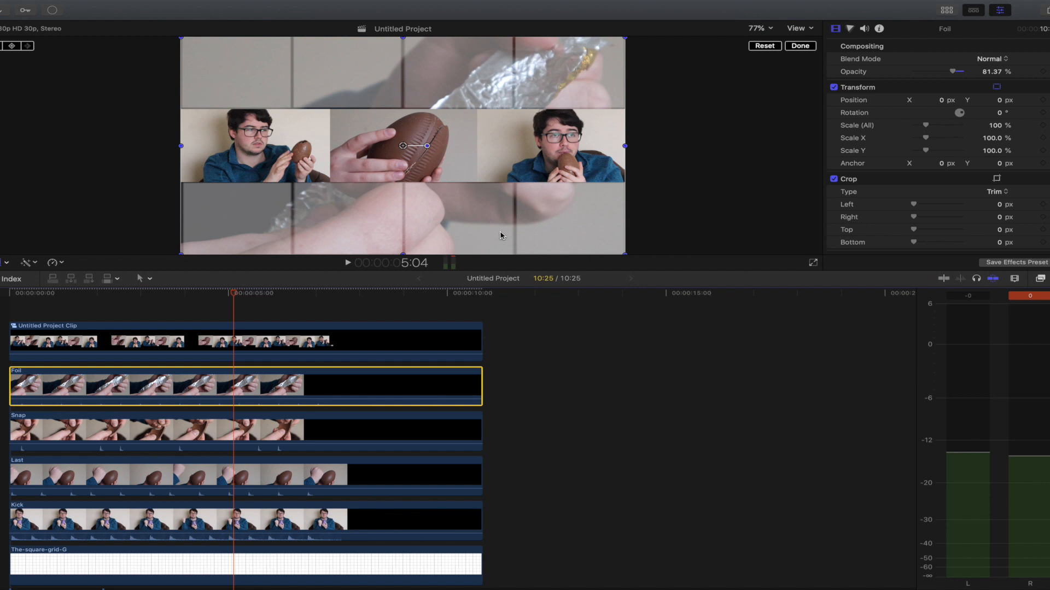
left_click_drag(501, 236, 403, 171)
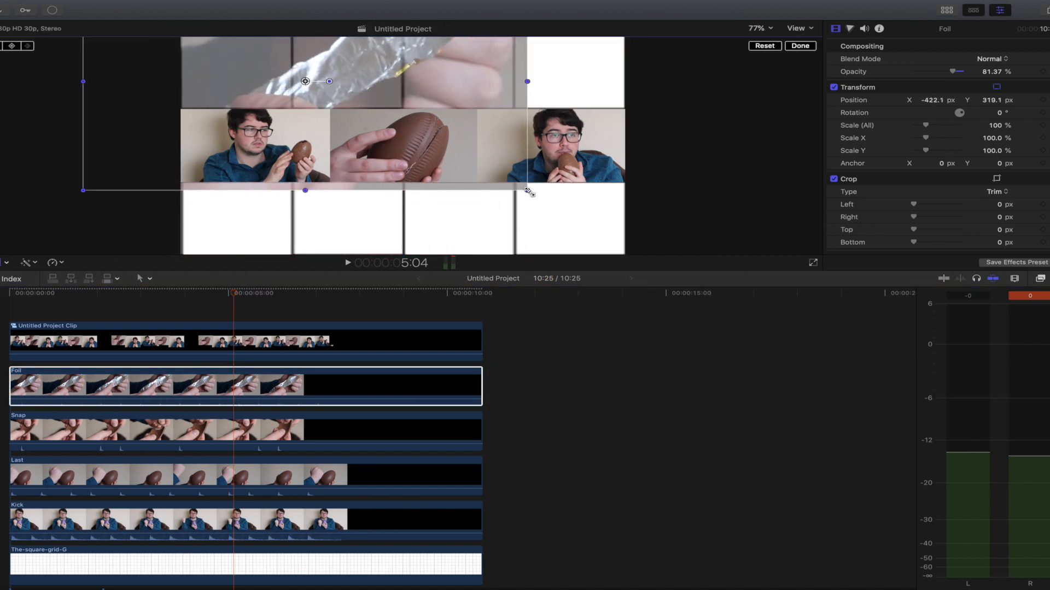
left_click_drag(528, 191, 404, 132)
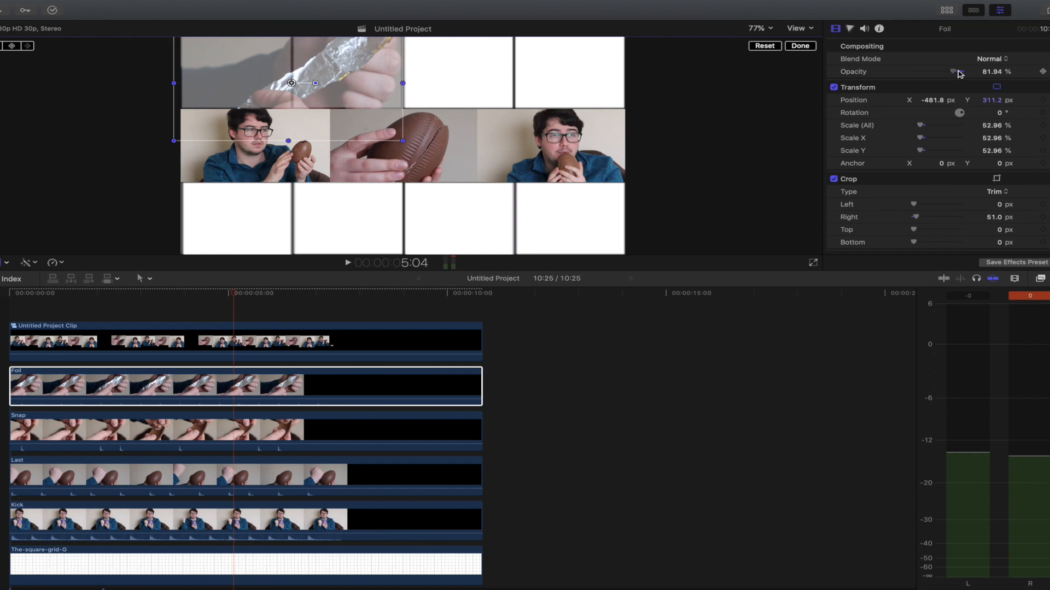
left_click_drag(958, 73, 979, 86)
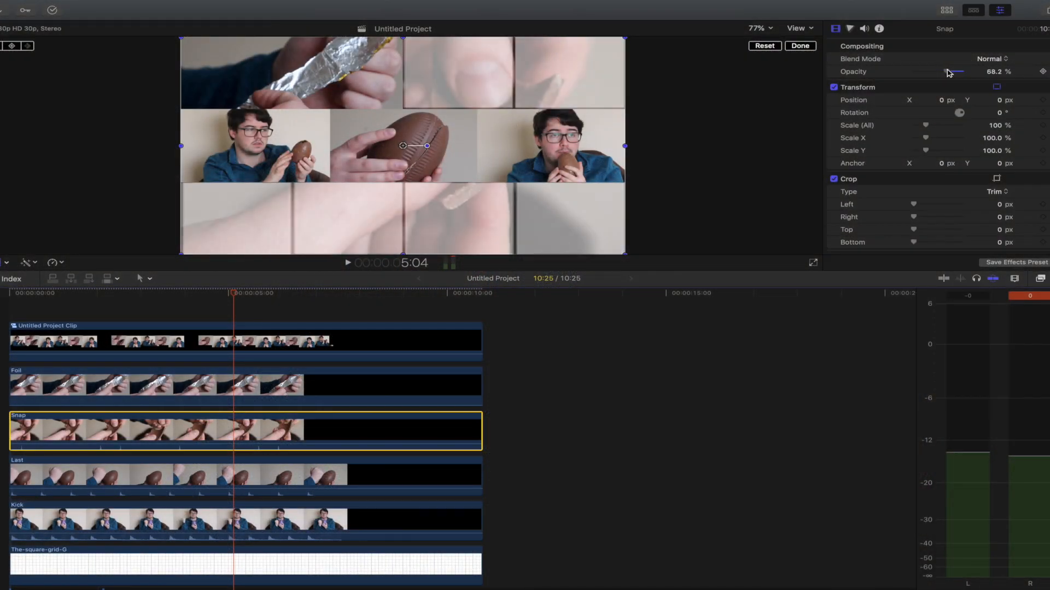
- Place Snap in the top row's right half at 56.86% scale, position X 463.4, Y 318.2, with 100% opacity, and mute its audio
left_click_drag(951, 73, 971, 75)
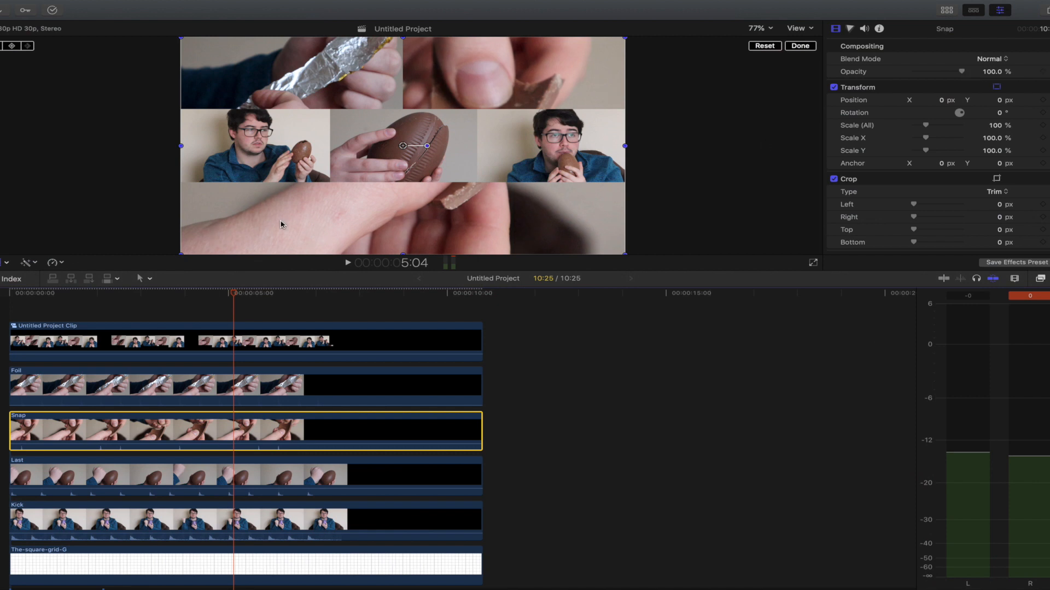
left_click_drag(281, 224, 383, 170)
left_click_drag(291, 190, 411, 125)
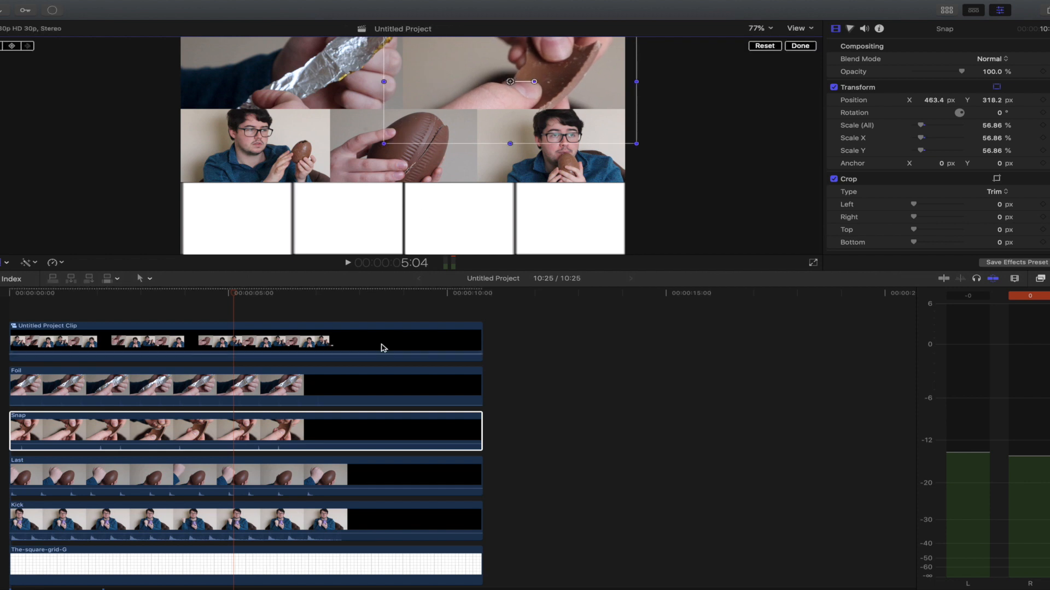
left_click(298, 441)
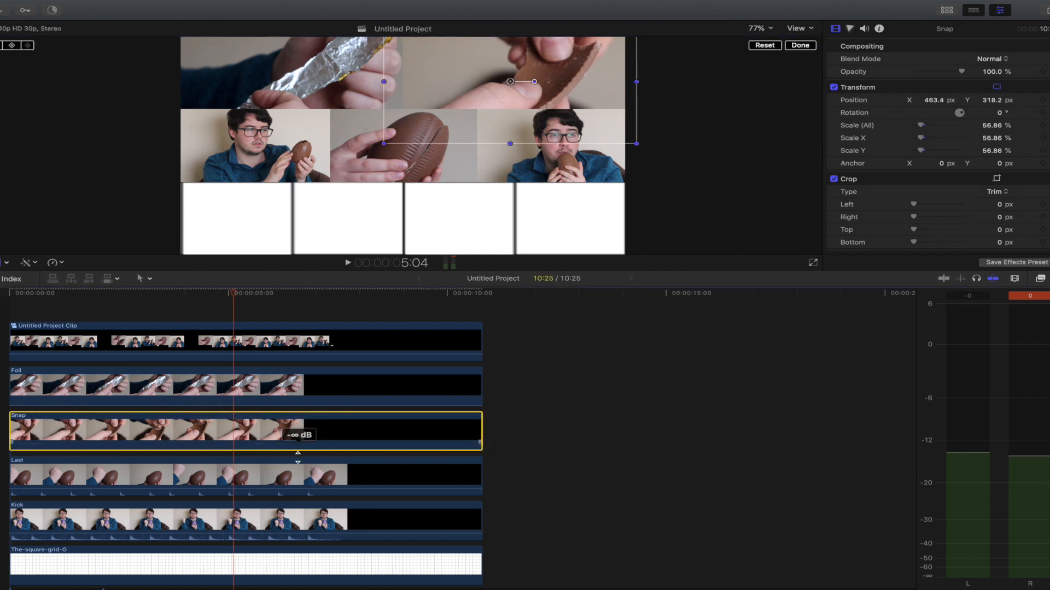
- Place Last in the bottom-left half at 60.2% scale, position X -508.3, Y -352.7, 110 px right crop and 100% opacity, and mute its audio
left_click(267, 476)
left_click_drag(921, 73, 955, 72)
left_click_drag(566, 152, 453, 217)
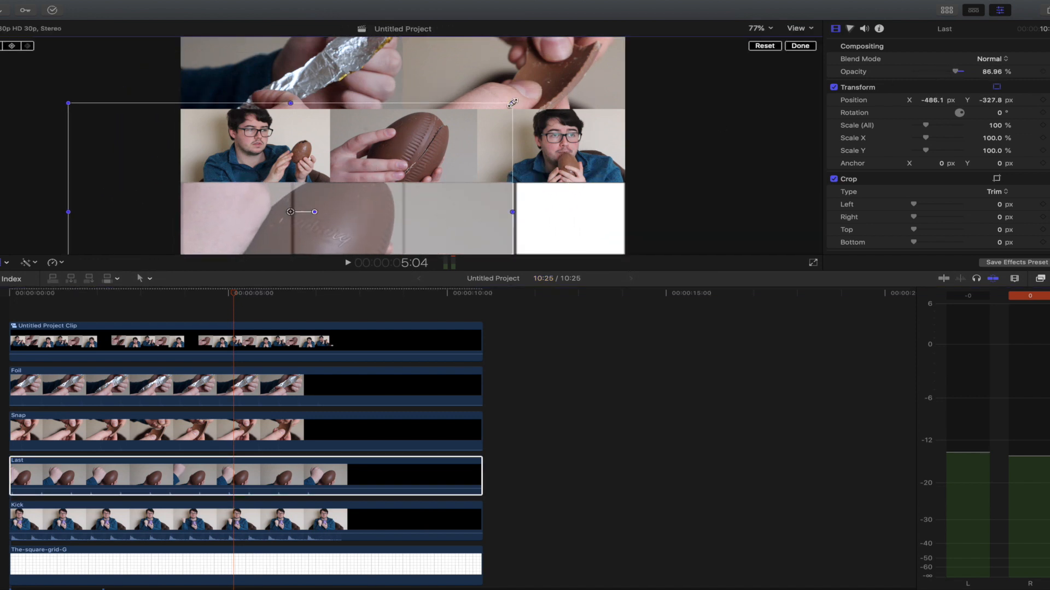
left_click_drag(512, 103, 424, 146)
left_click_drag(393, 216, 388, 221)
left_click_drag(951, 70, 961, 72)
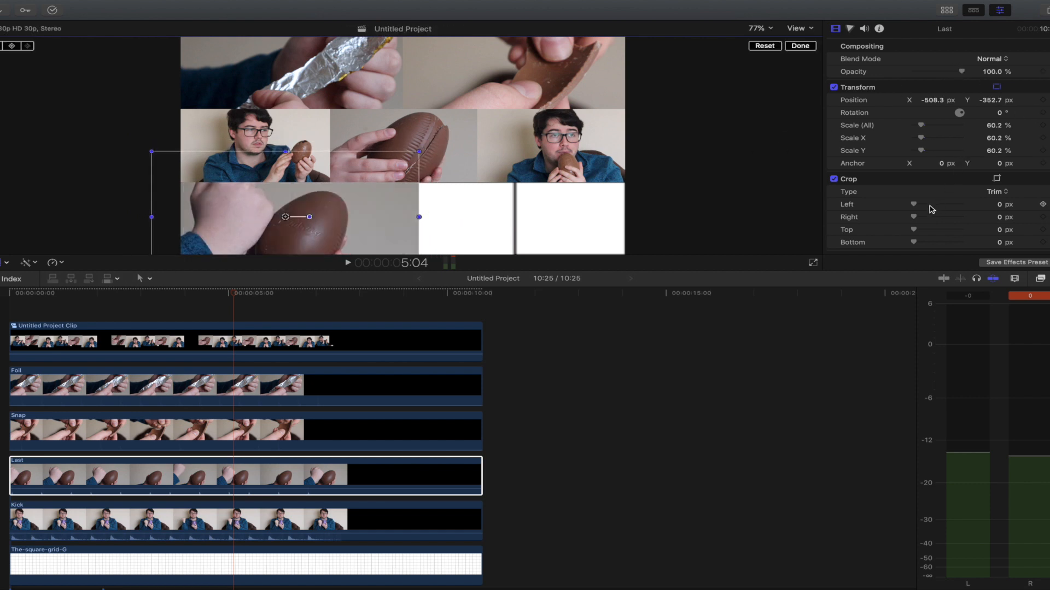
left_click_drag(918, 219, 921, 221)
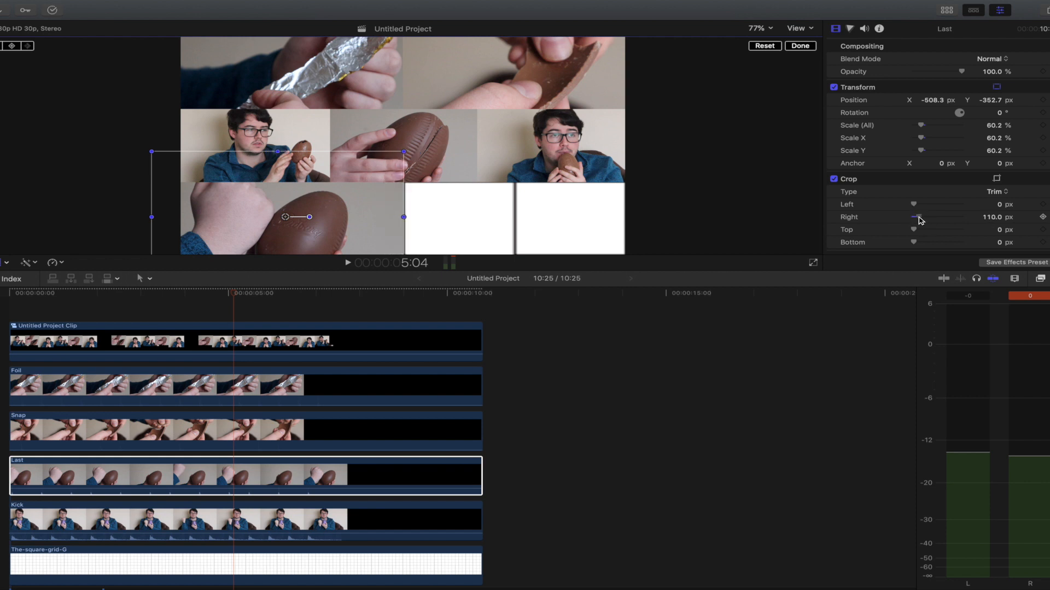
left_click(305, 485)
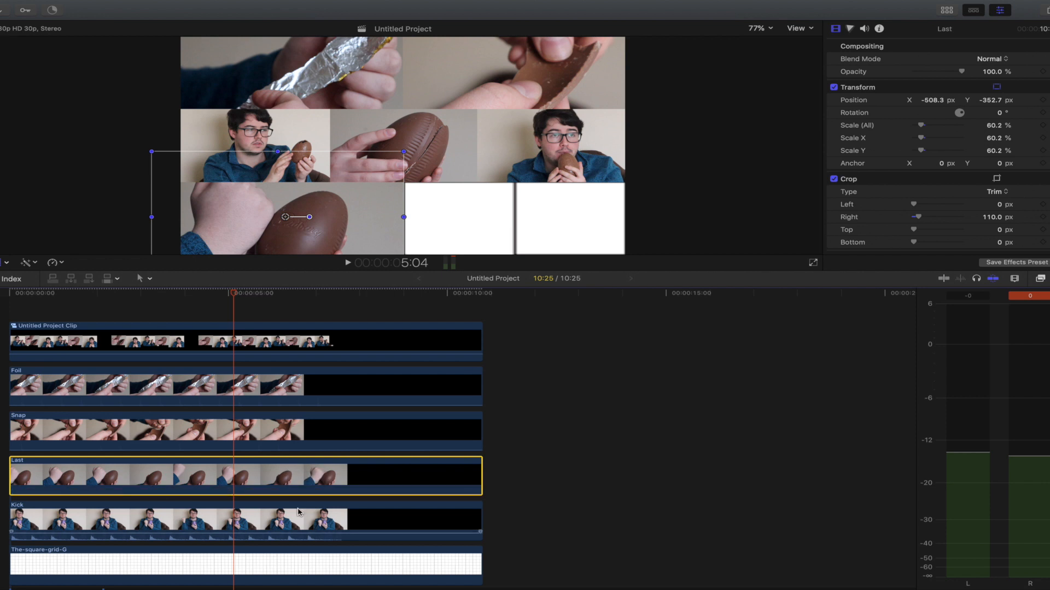
- Scale and position Kick to fill the bottom row's right half, with 100% opacity
left_click(301, 516)
left_click_drag(941, 74, 963, 73)
left_click_drag(574, 121, 710, 196)
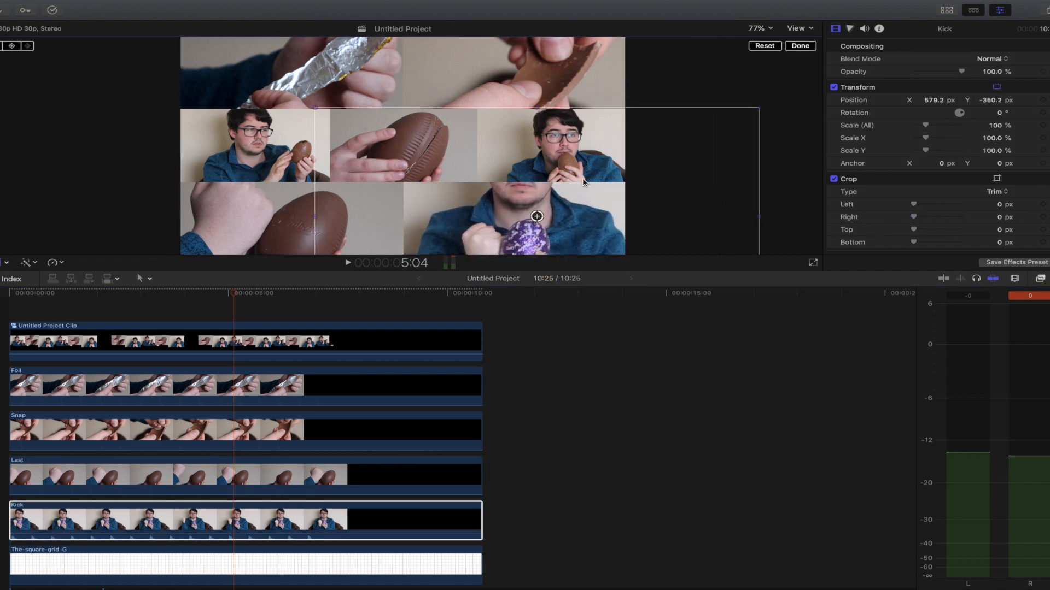
left_click_drag(313, 106, 410, 169)
left_click_drag(443, 210, 434, 230)
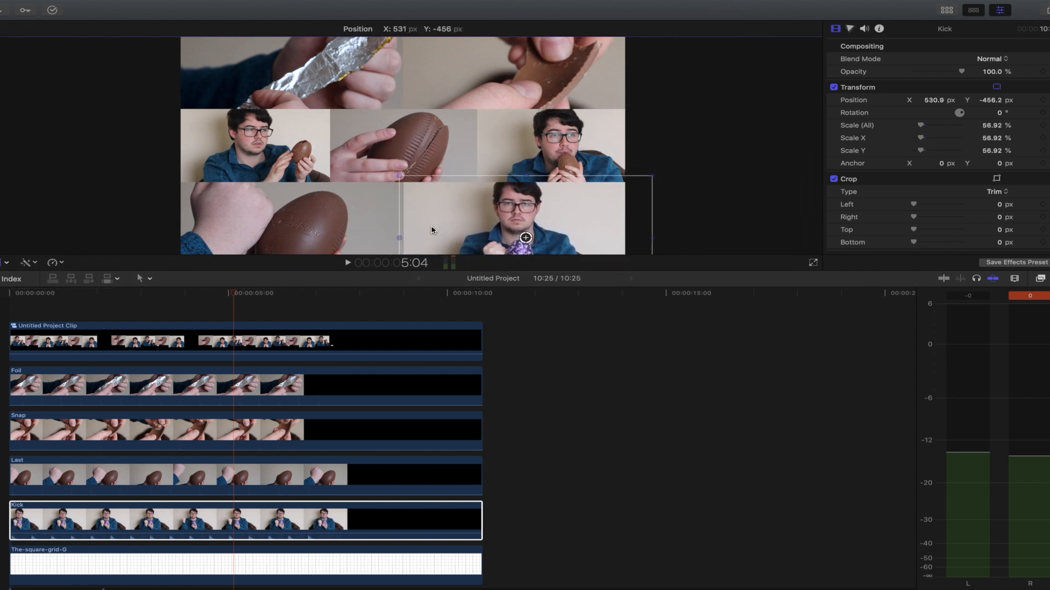
left_click_drag(652, 177, 621, 203)
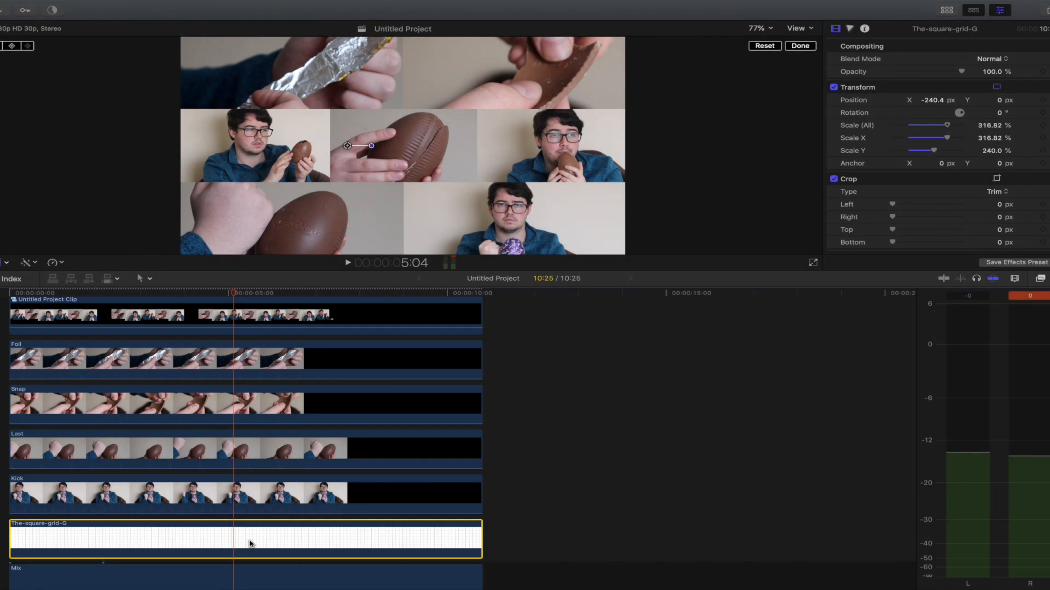
- Delete the square grid image from the timeline and return the playhead to the start of the project
left_click(250, 542)
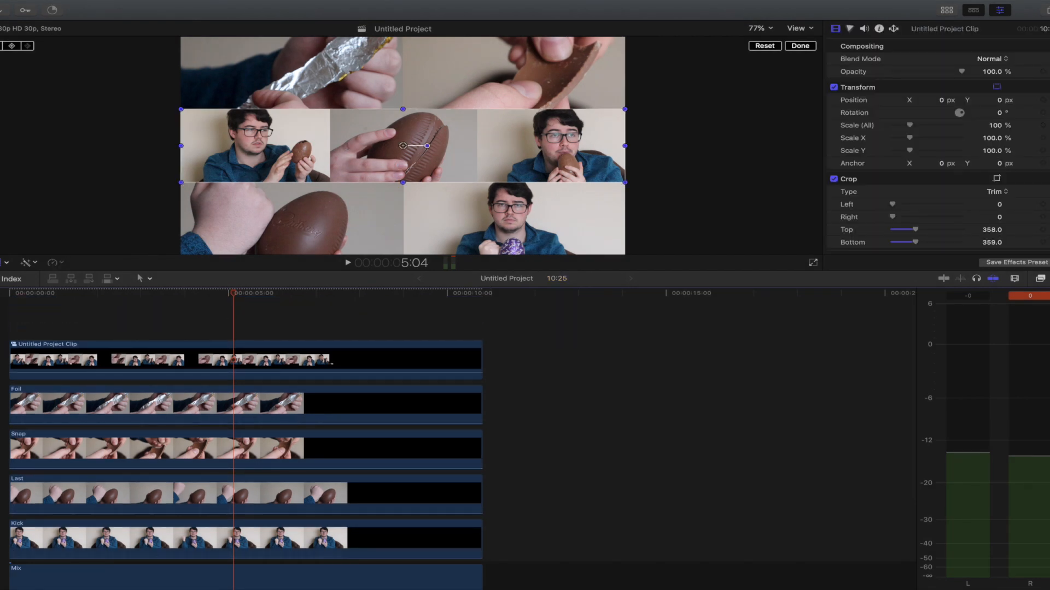
key("Home")
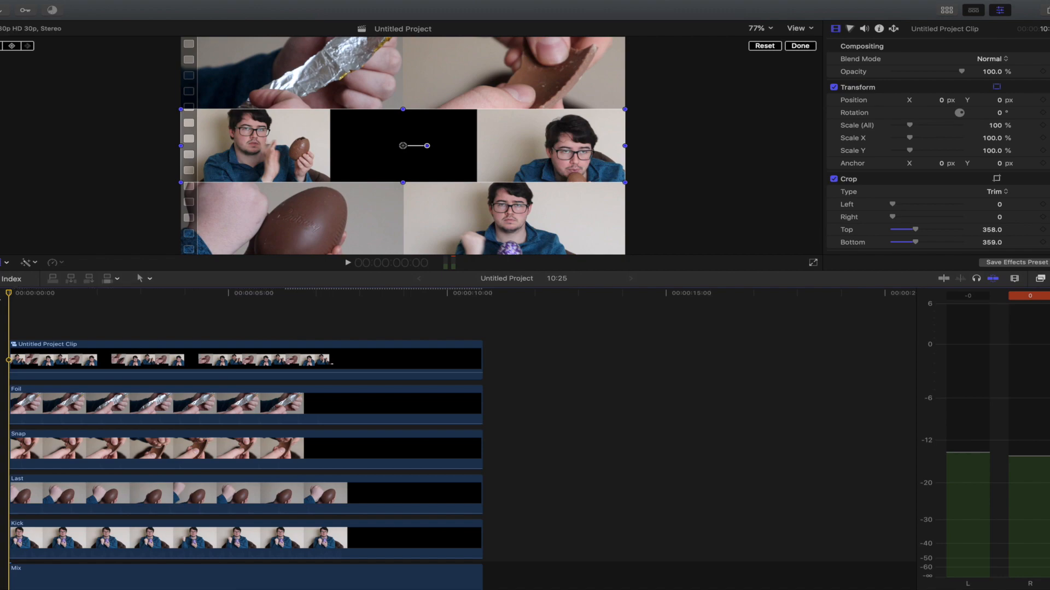